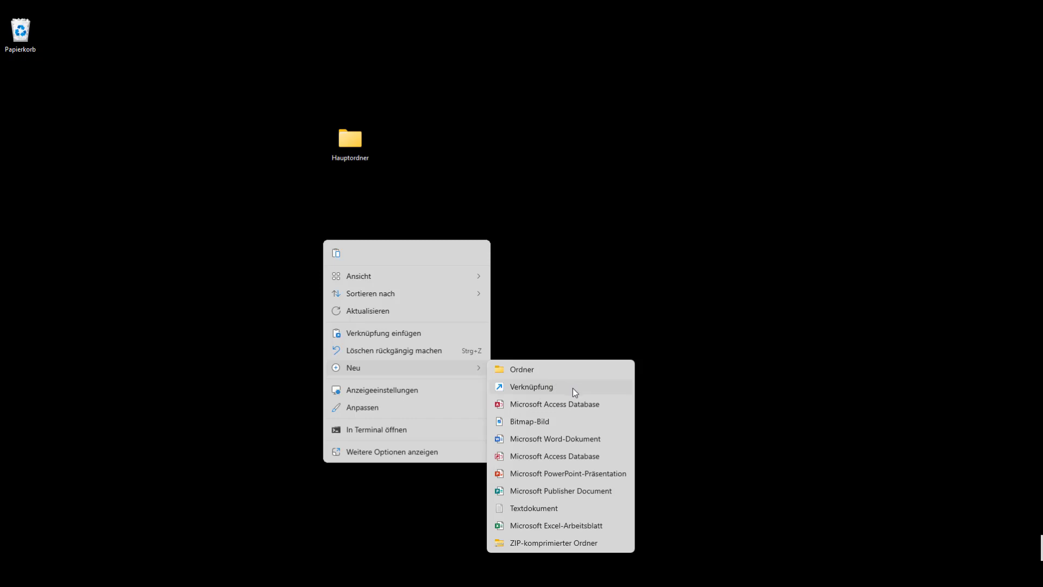
Start a new desktop shortcut and choose wichtige Datei.docx in Hauptordner\Unterordner\Unterordner as its target.
right_click(439, 202)
mouse_move(488, 329)
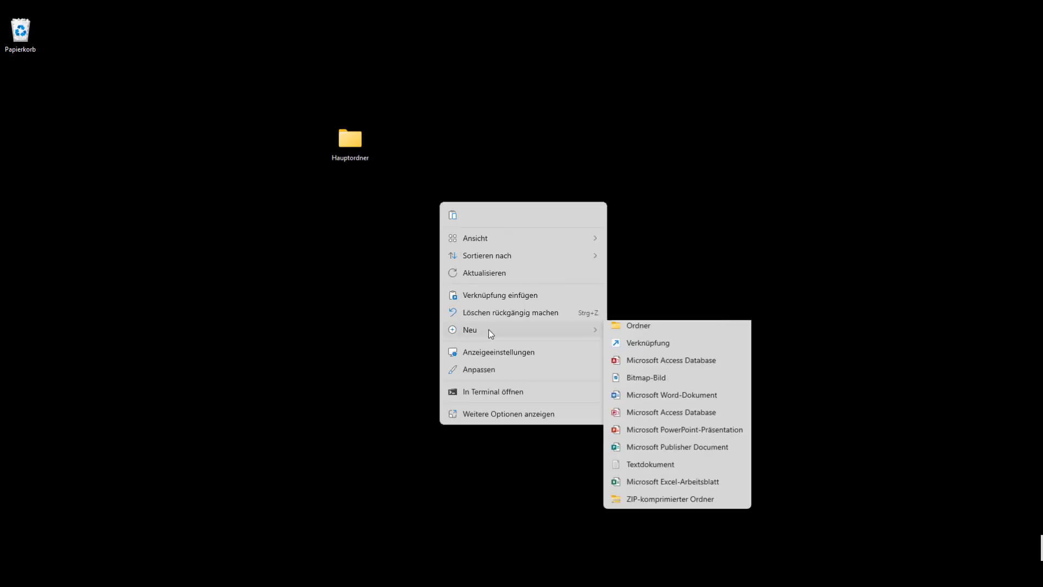
left_click(647, 348)
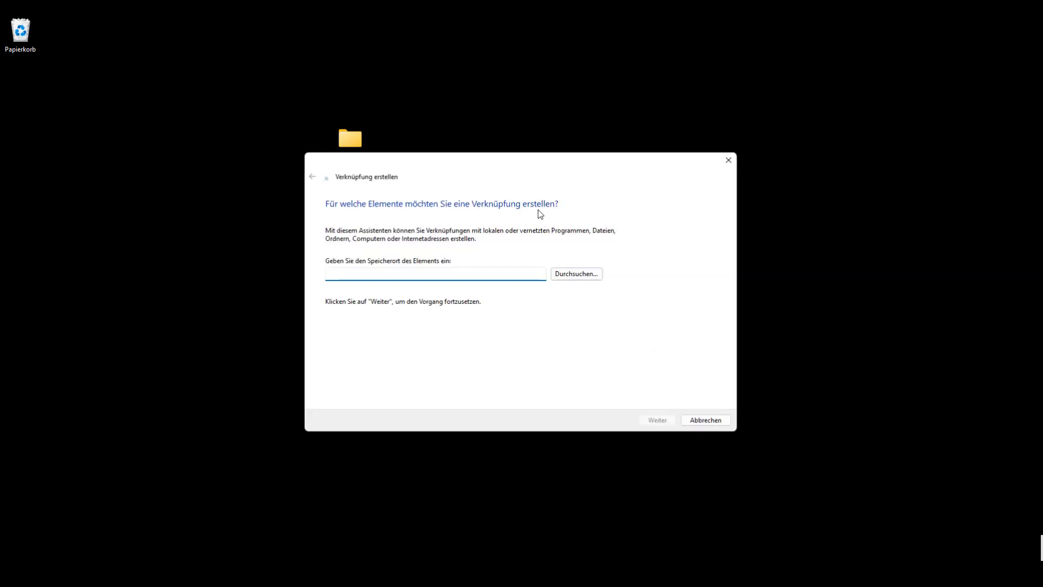
left_click_drag(525, 163, 530, 193)
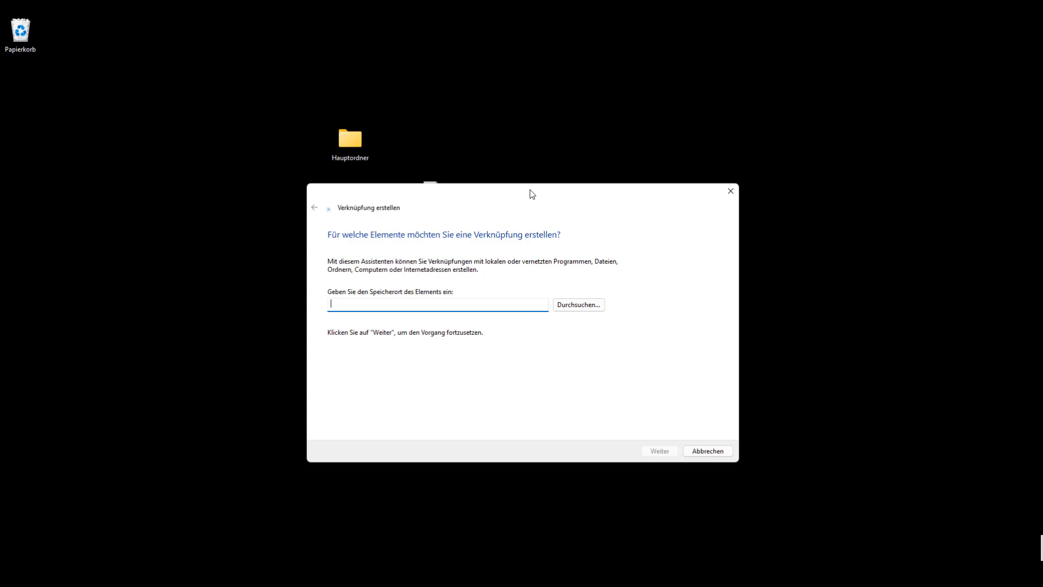
left_click(584, 307)
scroll(522, 335, "down", 4)
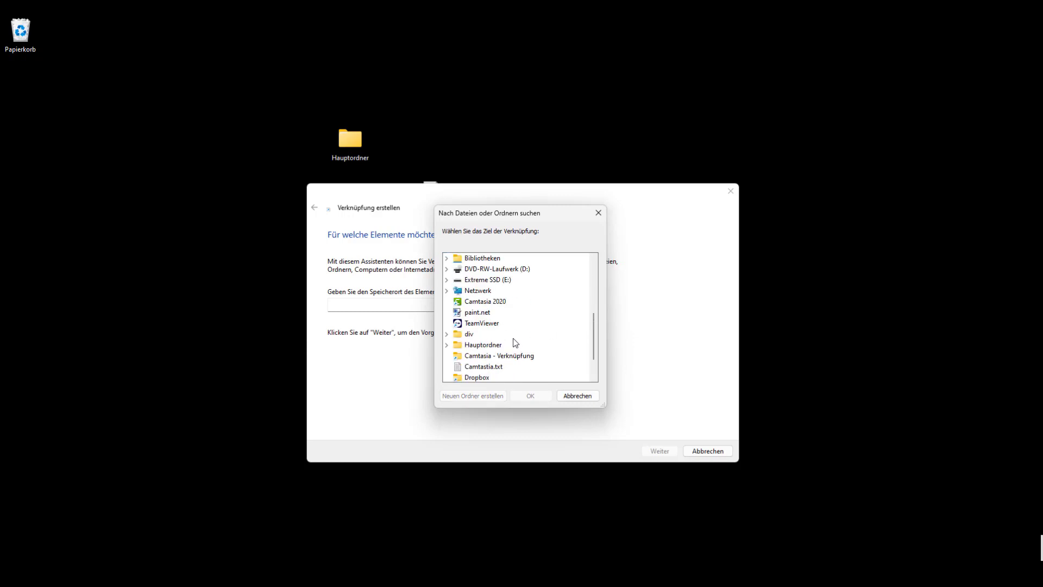
scroll(505, 326, "up", 4)
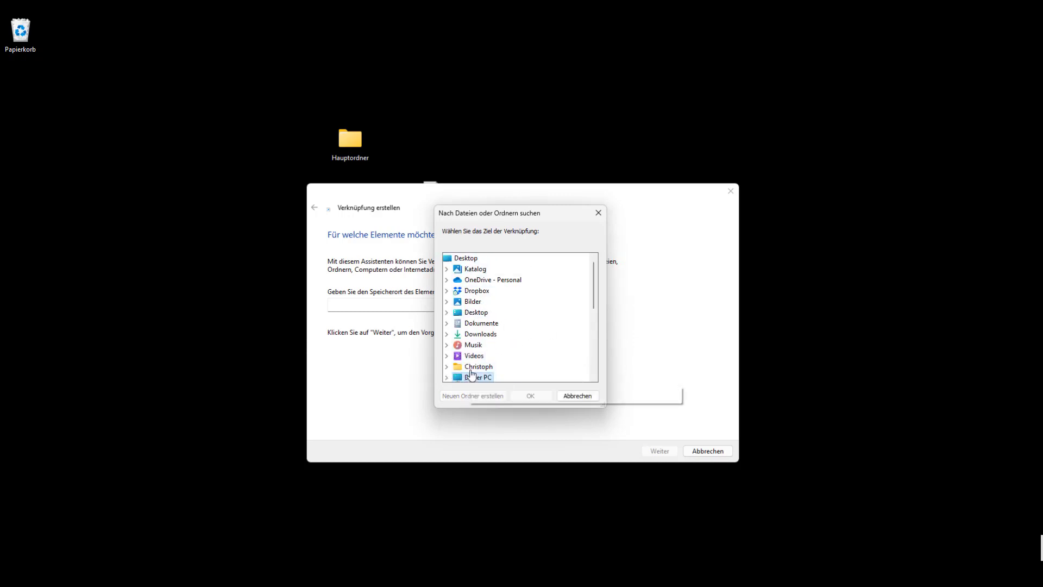
scroll(500, 326, "down", 6)
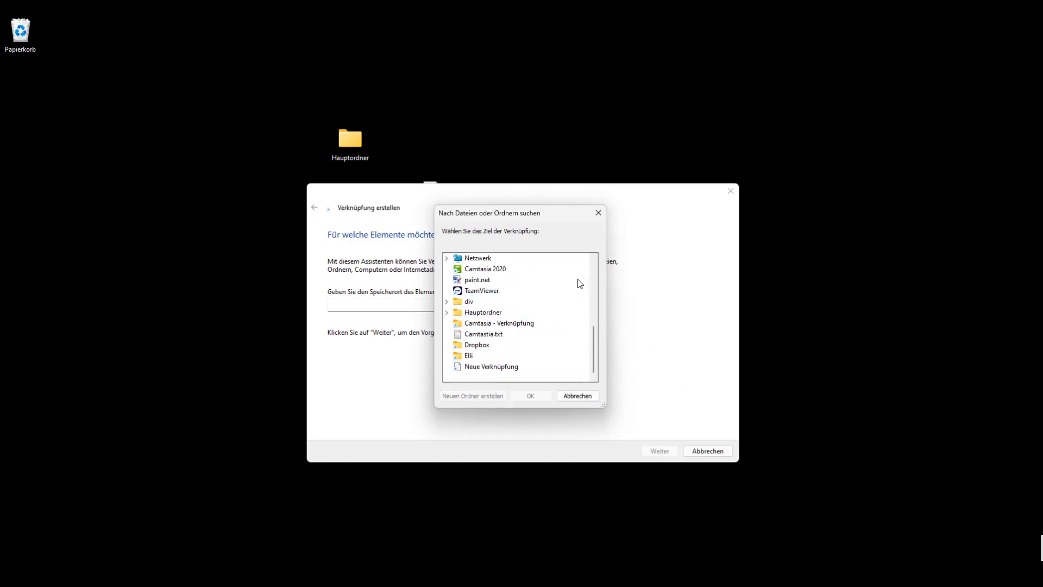
scroll(540, 282, "up", 1)
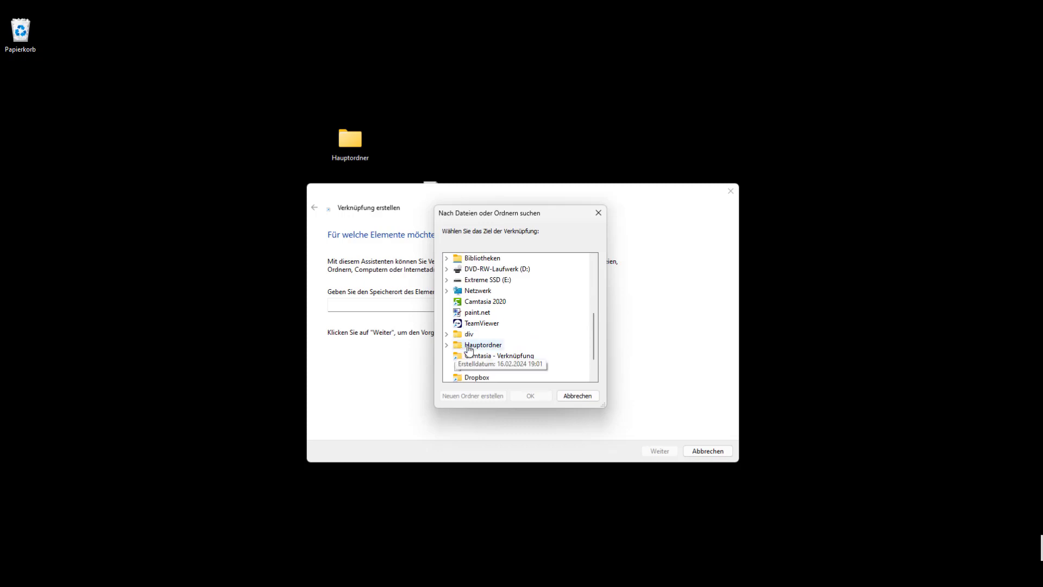
left_click(448, 346)
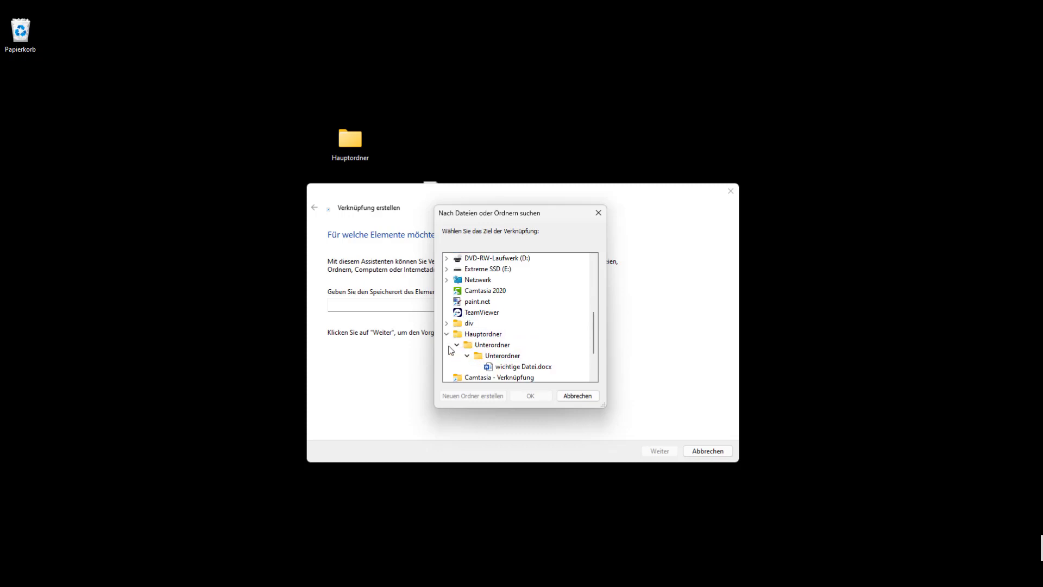
left_click(447, 334)
left_click(446, 334)
scroll(448, 340, "down", 1)
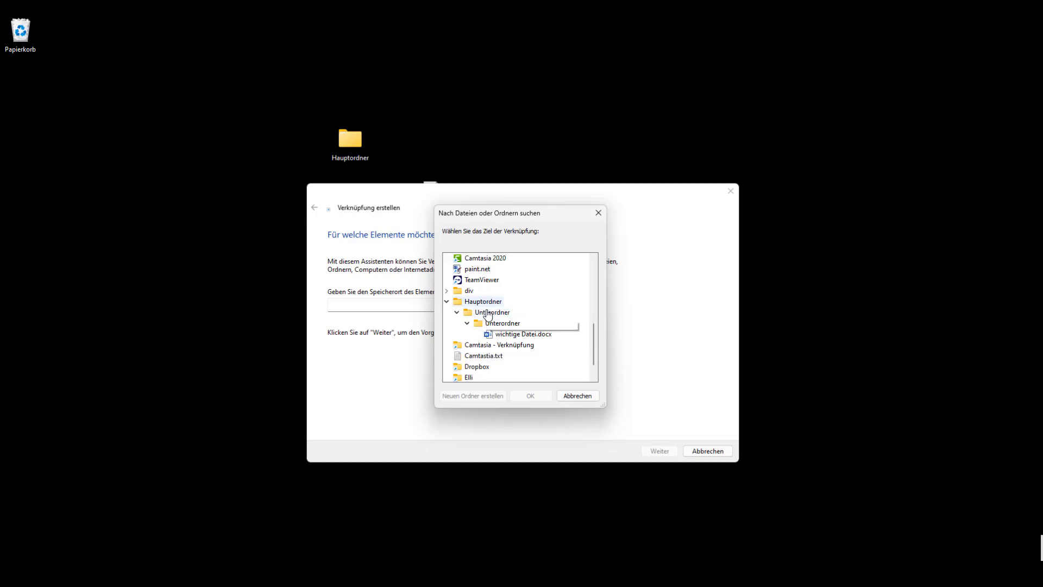
left_click(497, 323)
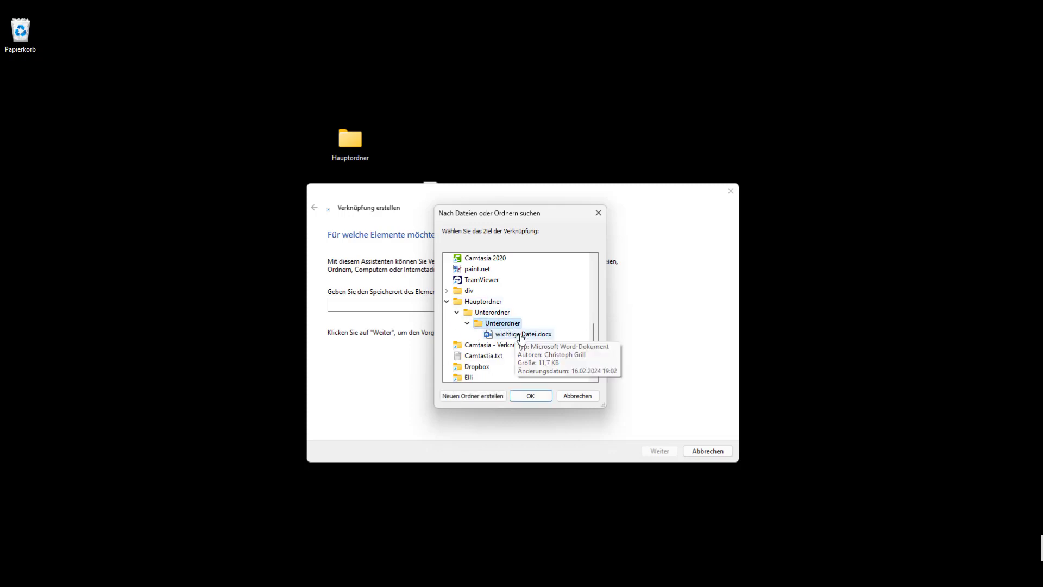
left_click(522, 336)
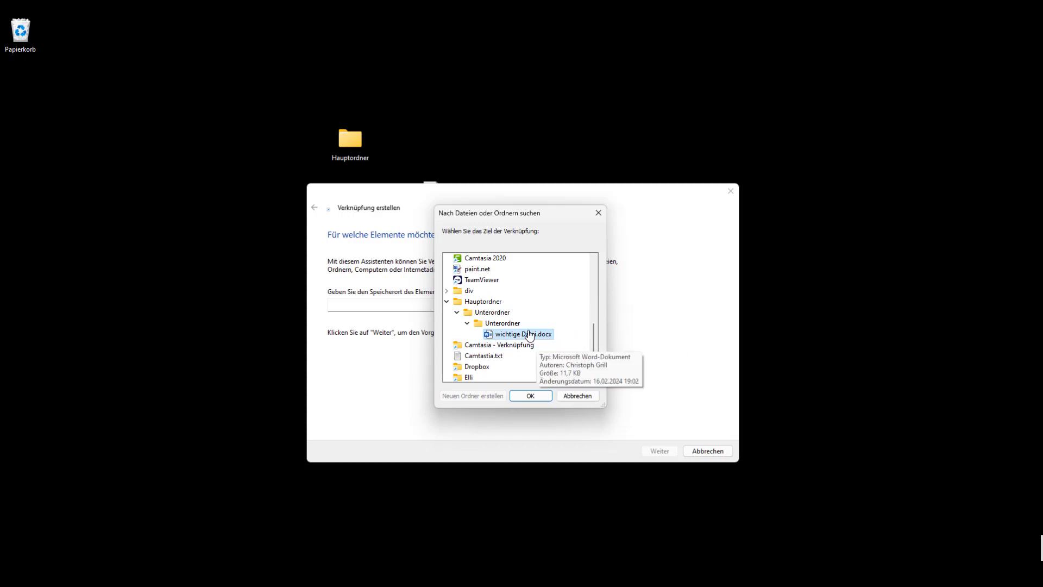
left_click(530, 395)
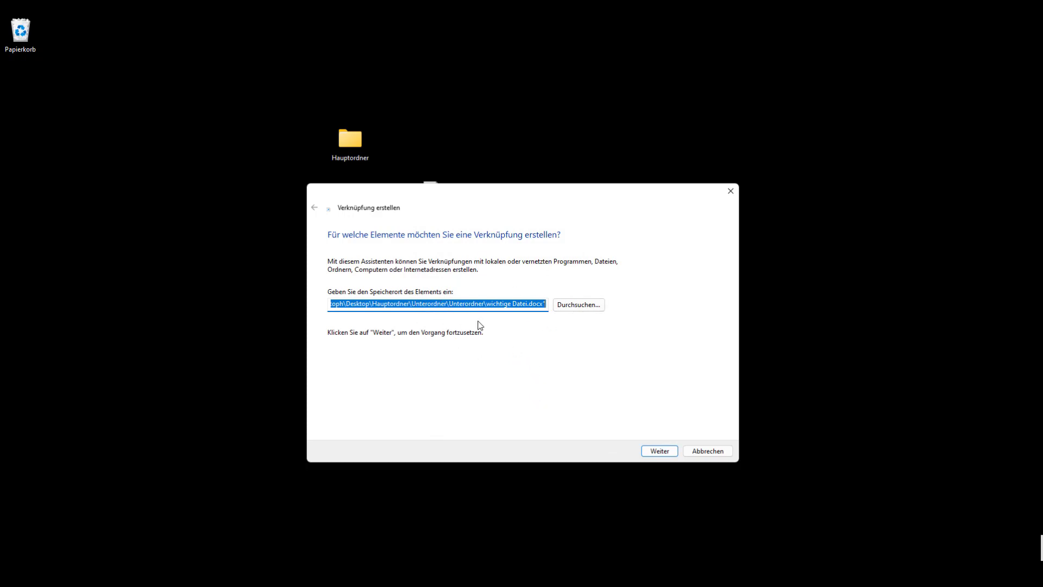
Name the shortcut "Direktlink zum wichtigen Dokument" and finish creating it.
left_click(662, 452)
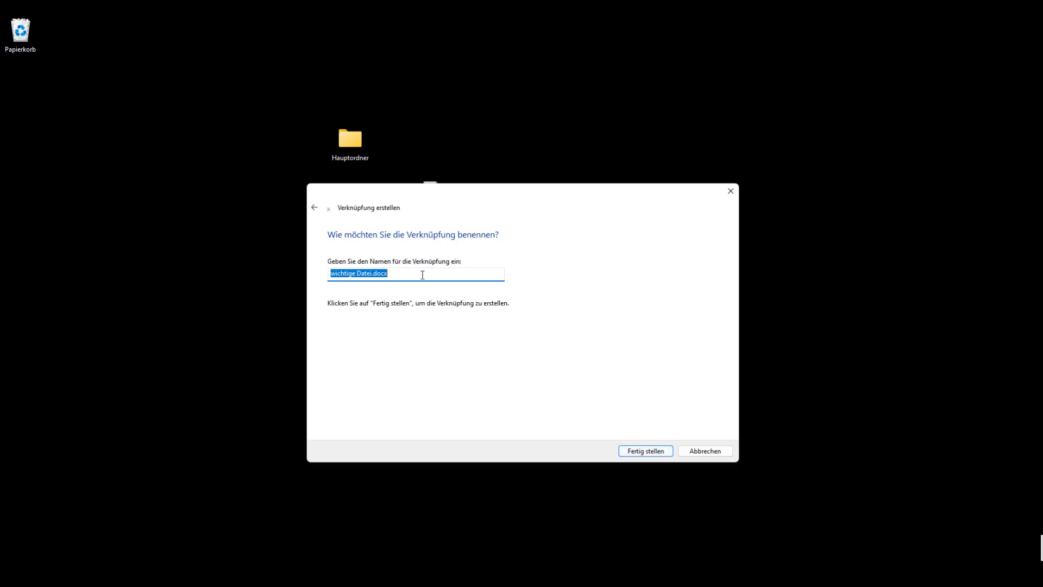
type("Direktlink zum wichtigen Dokument")
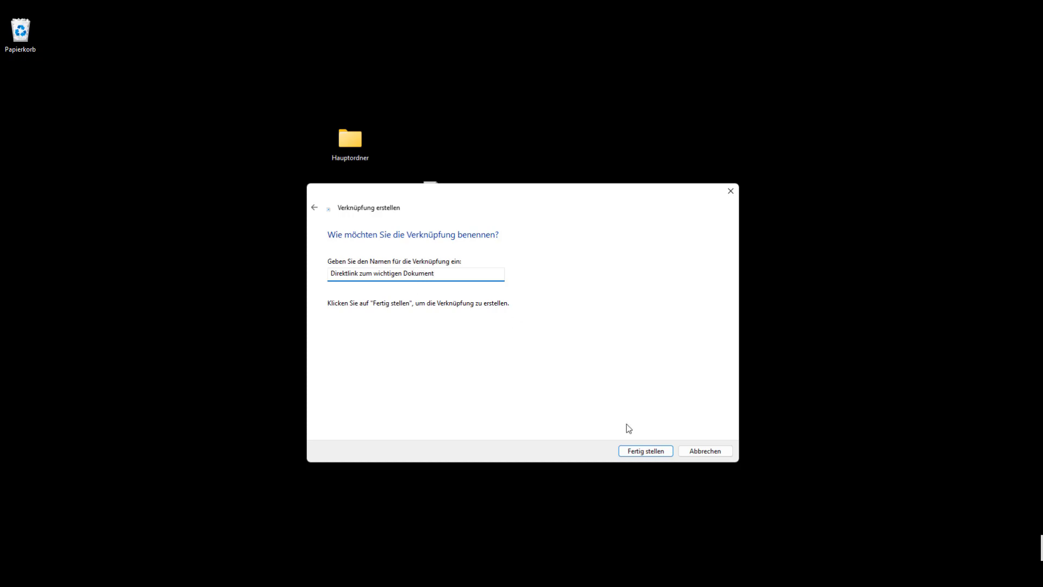
left_click(648, 448)
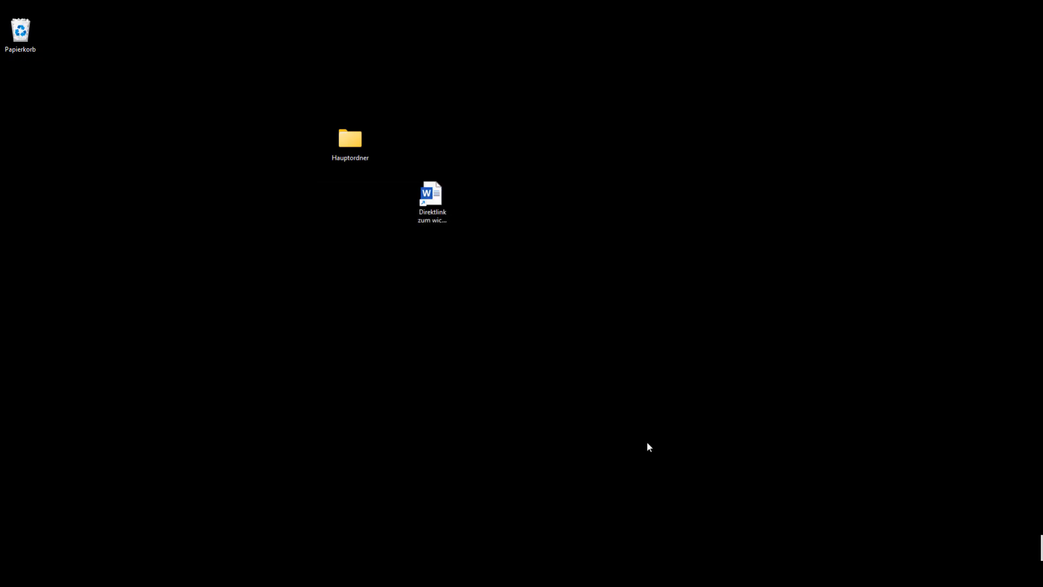
left_click(435, 223)
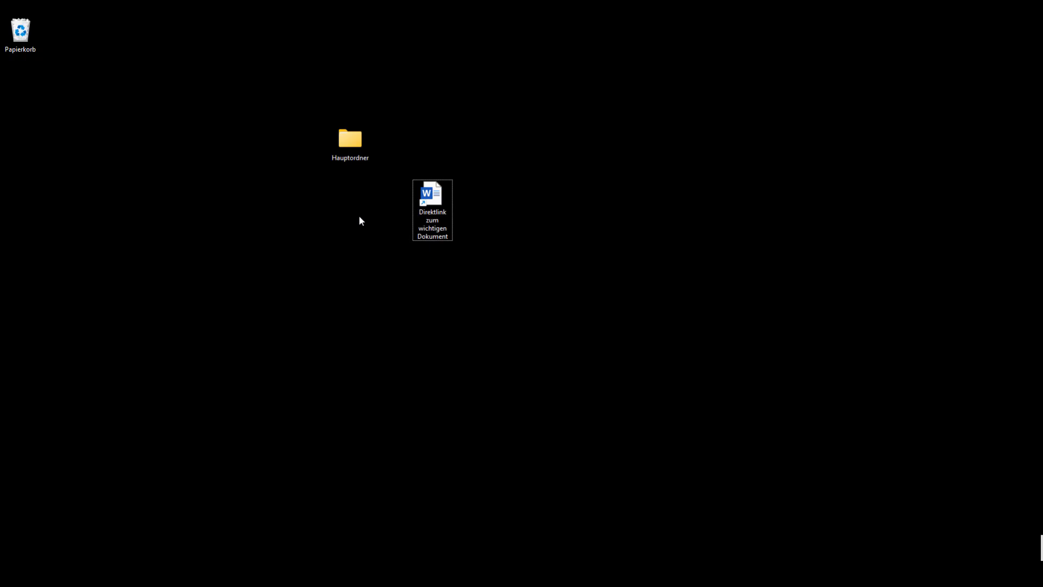
Open the innermost Unterordner inside Hauptordner, where the Word document is stored.
double_click(352, 147)
double_click(244, 111)
double_click(247, 112)
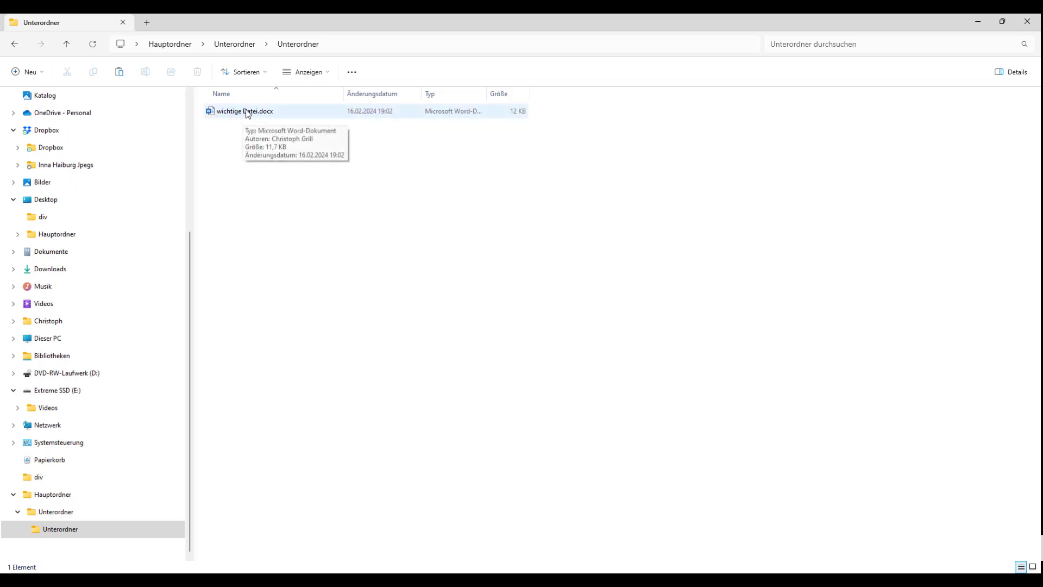
right_click(247, 112)
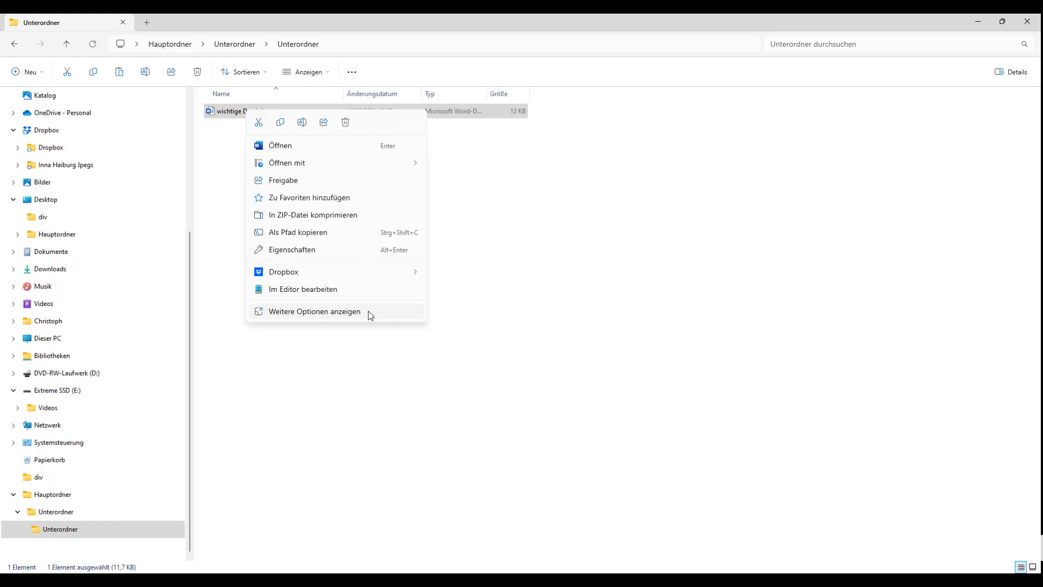
left_click(315, 312)
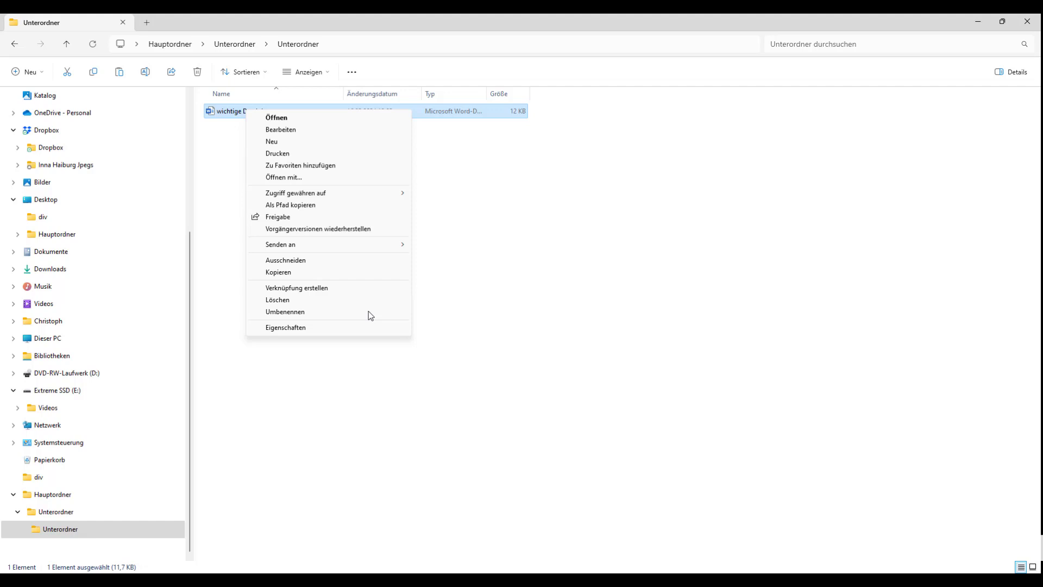
left_click(600, 245)
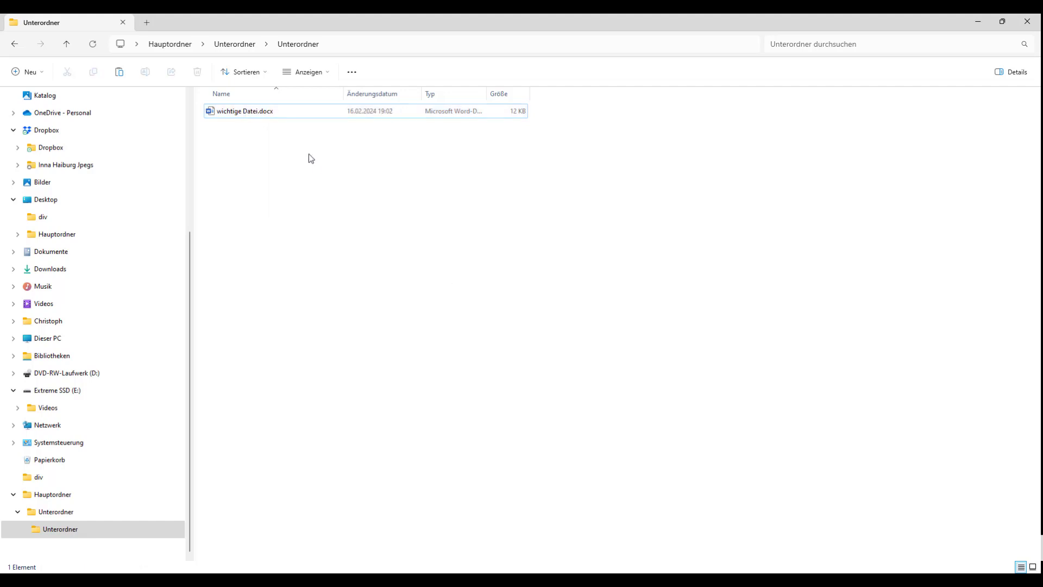
left_click(257, 111)
right_click(256, 111)
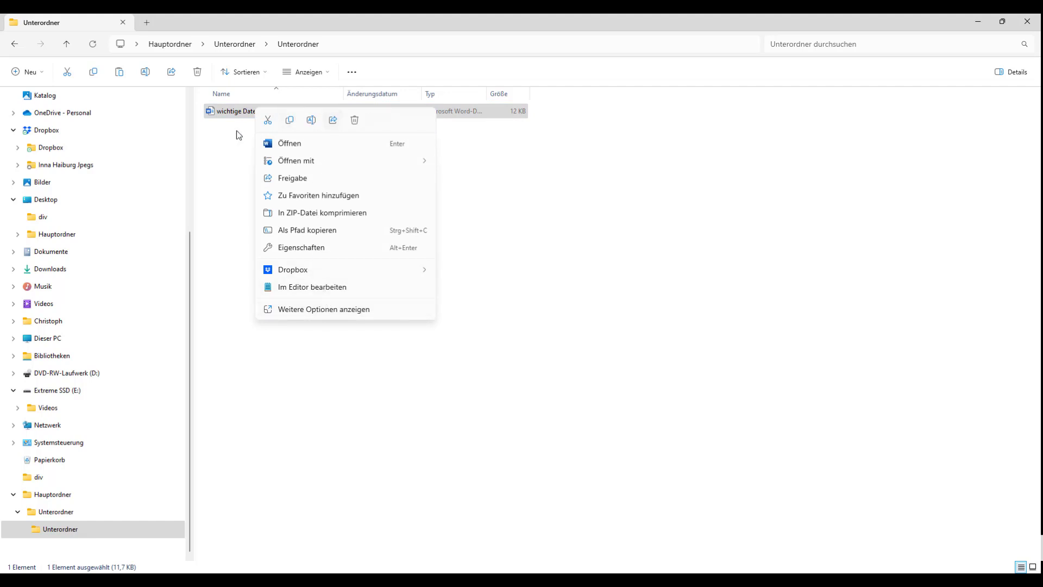
left_click(352, 309)
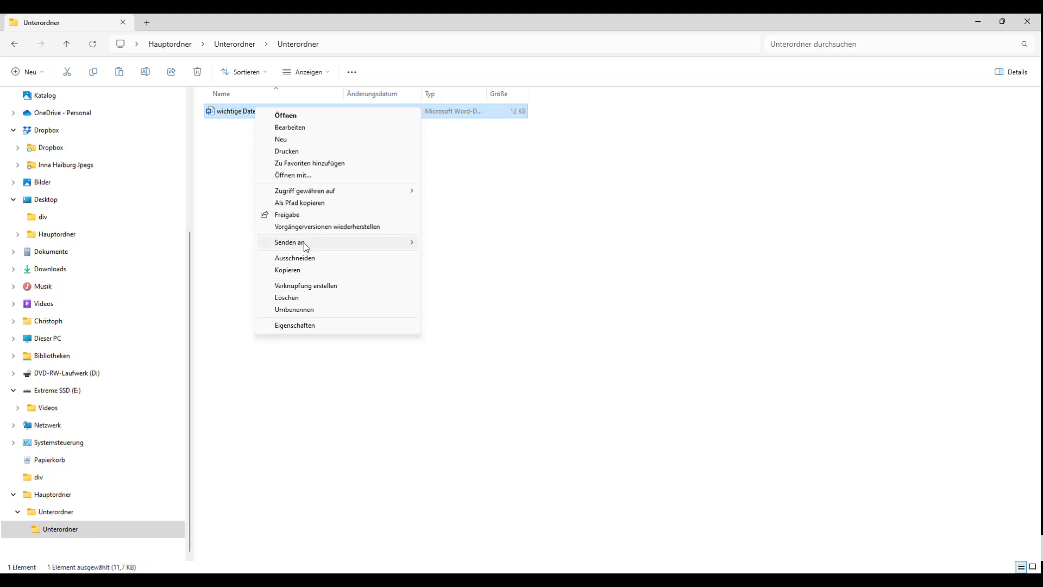
mouse_move(304, 242)
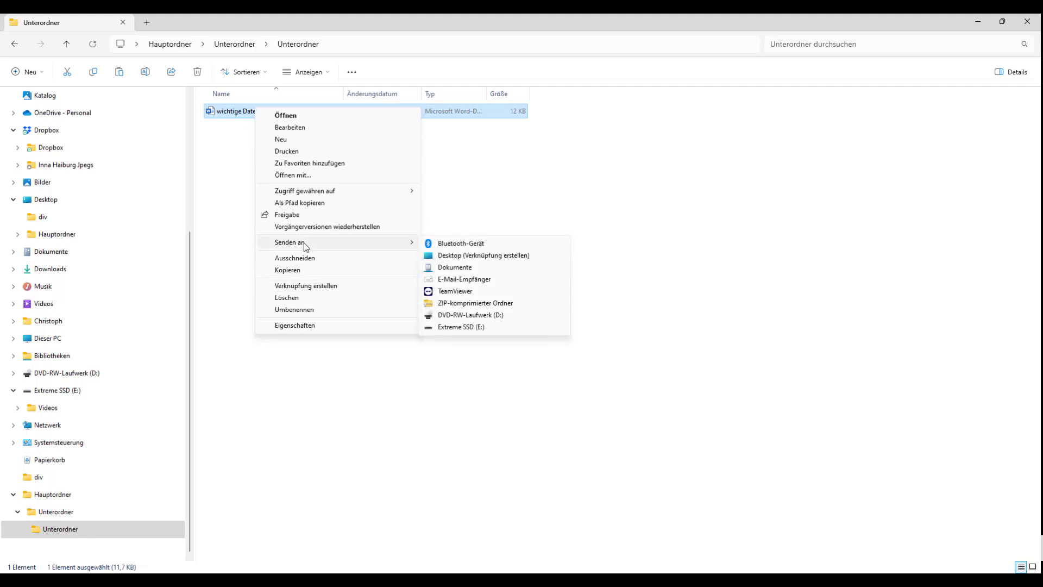
left_click(452, 257)
left_click(523, 232)
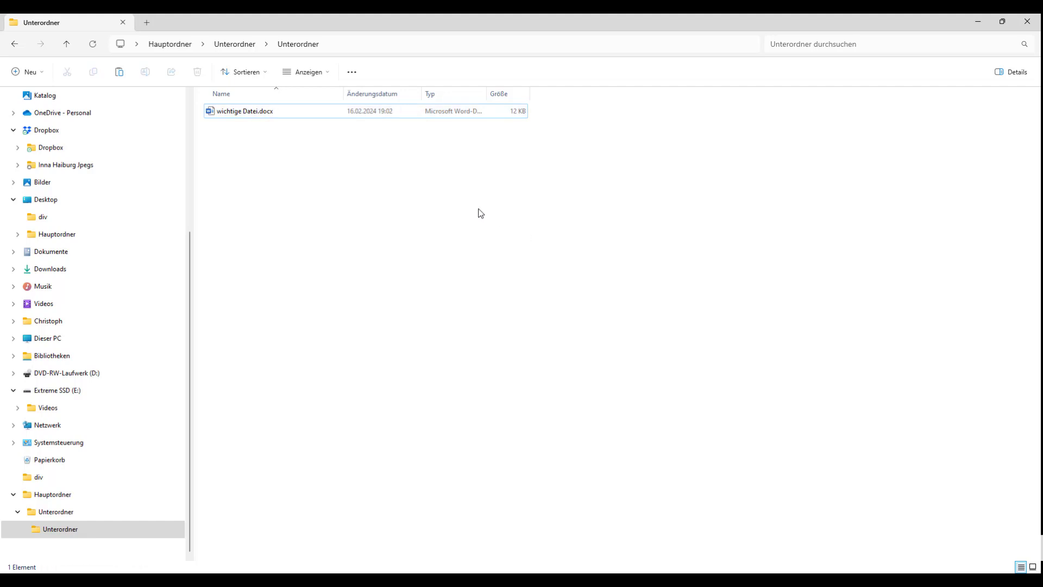
Send wichtige Datei.docx to the desktop as a shortcut and place that shortcut directly below the Hauptordner folder.
right_click(239, 114)
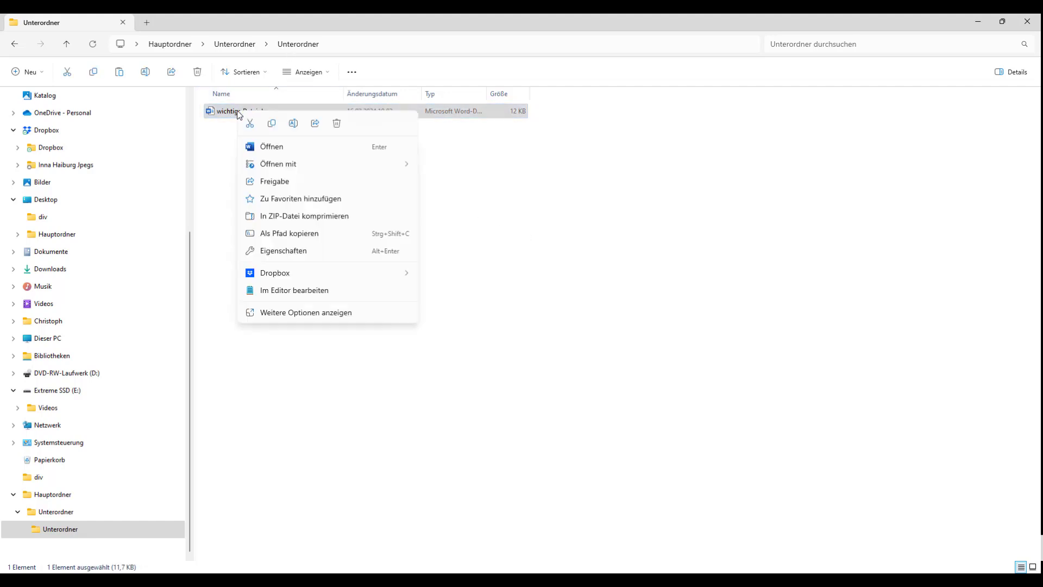
left_click(321, 313)
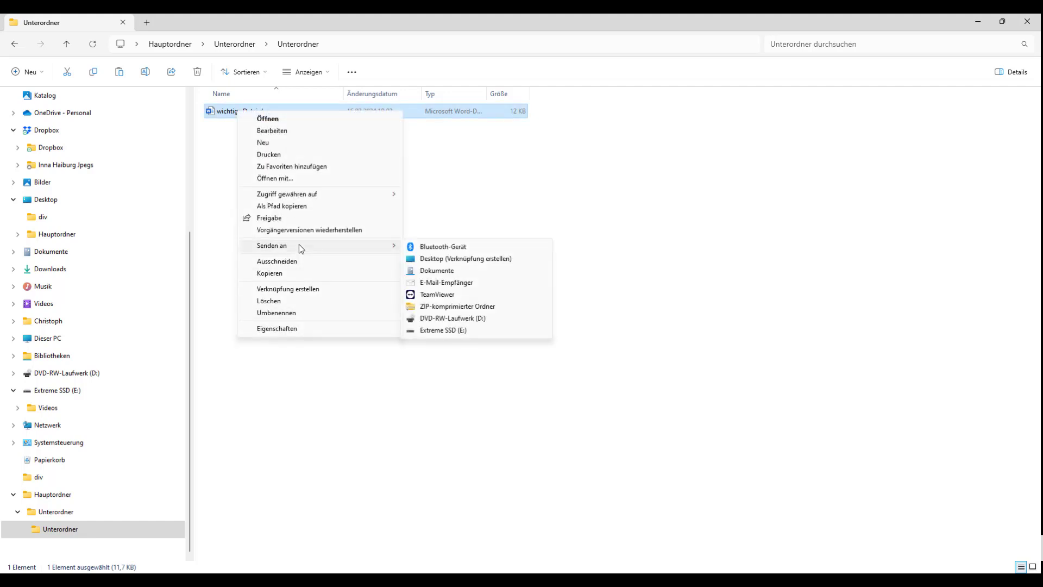
left_click(446, 259)
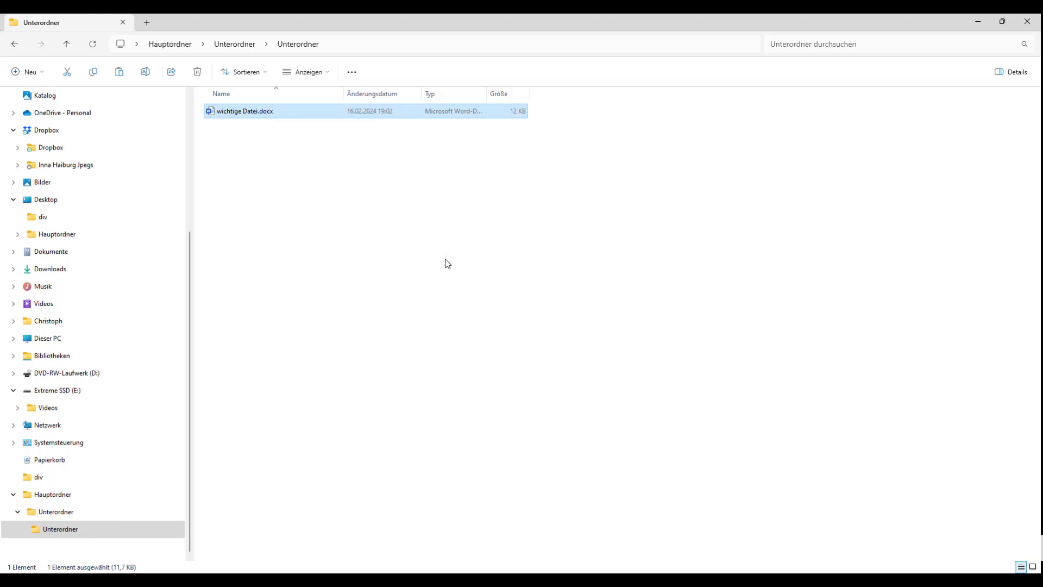
left_click(978, 21)
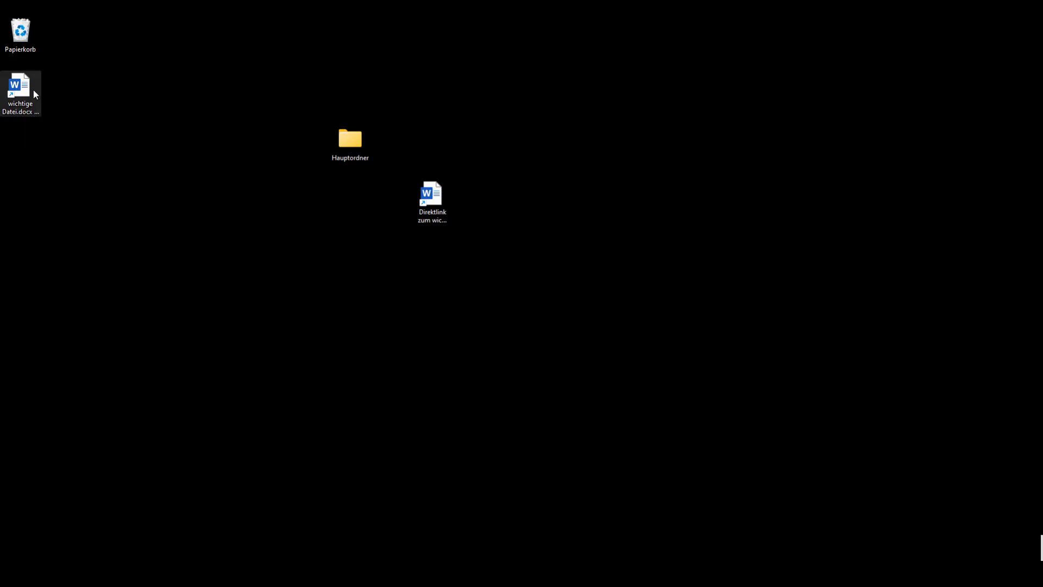
left_click_drag(34, 90, 373, 199)
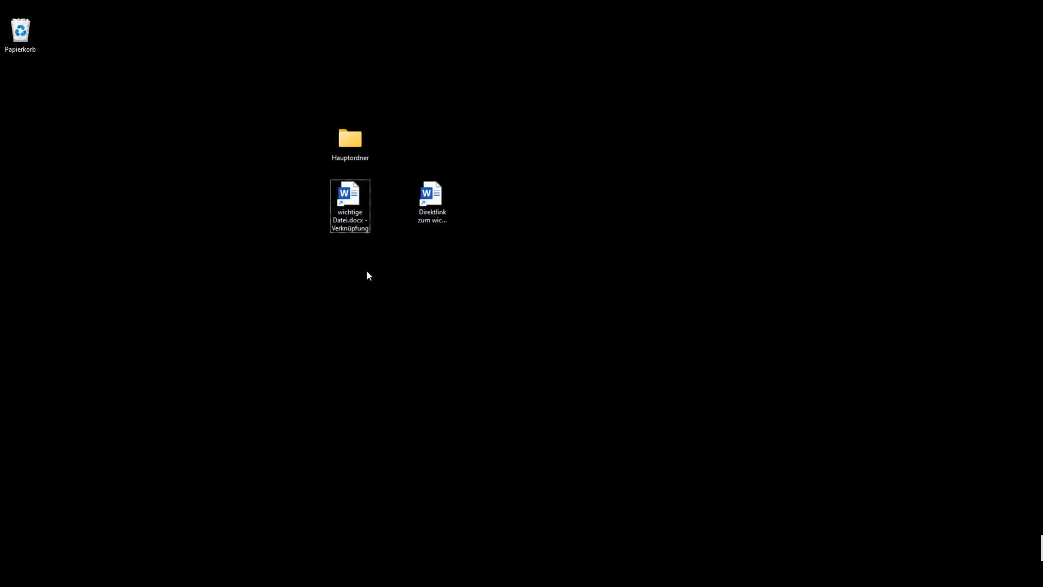
left_click(351, 229)
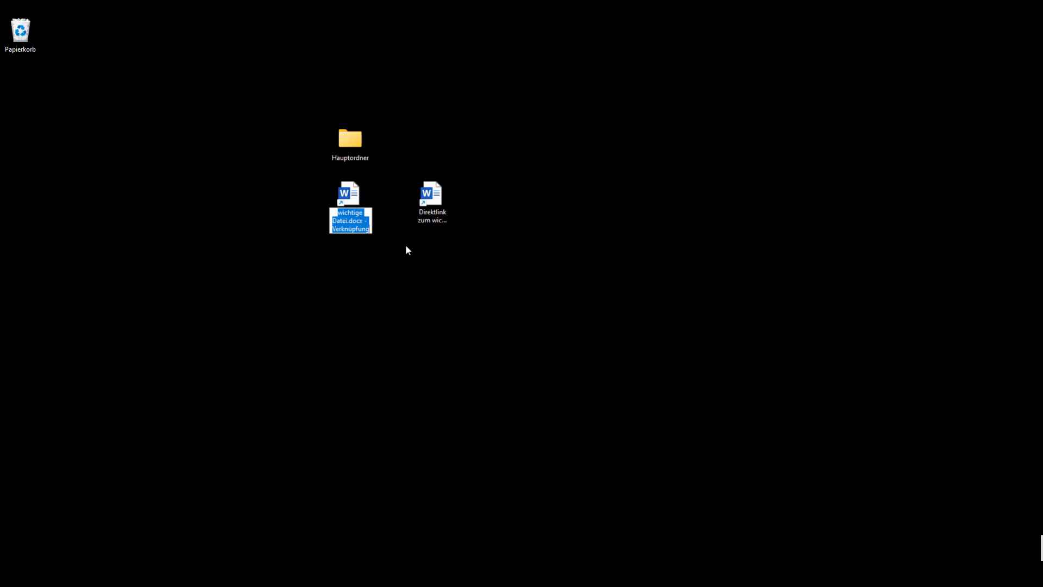
key("Return")
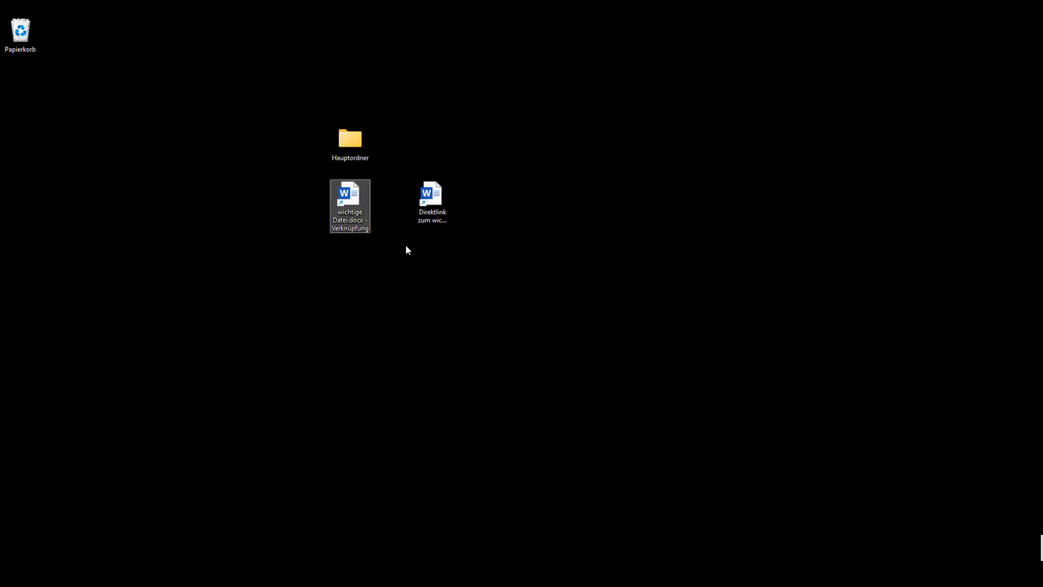
right_click(345, 196)
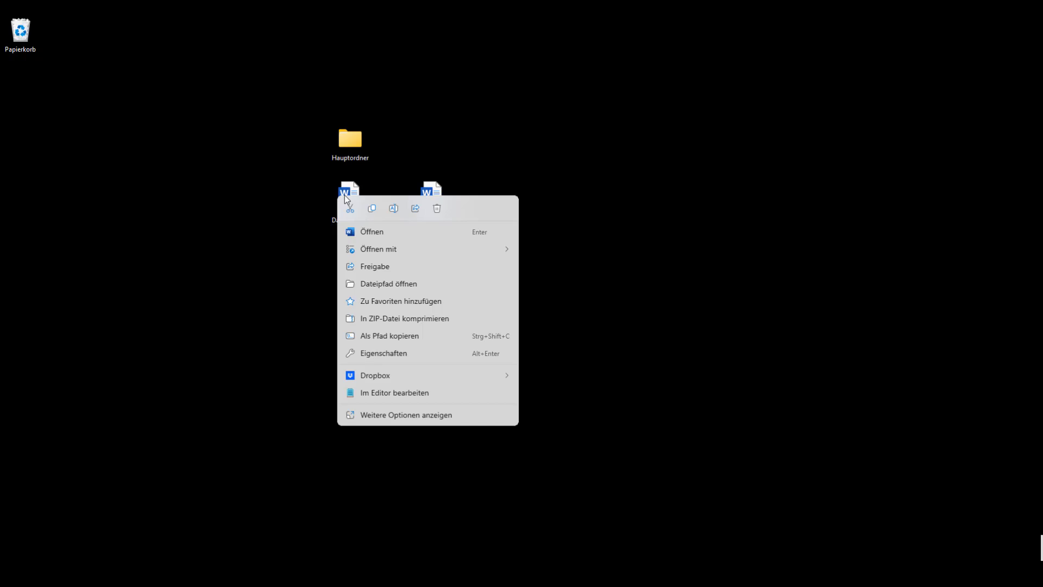
left_click(630, 277)
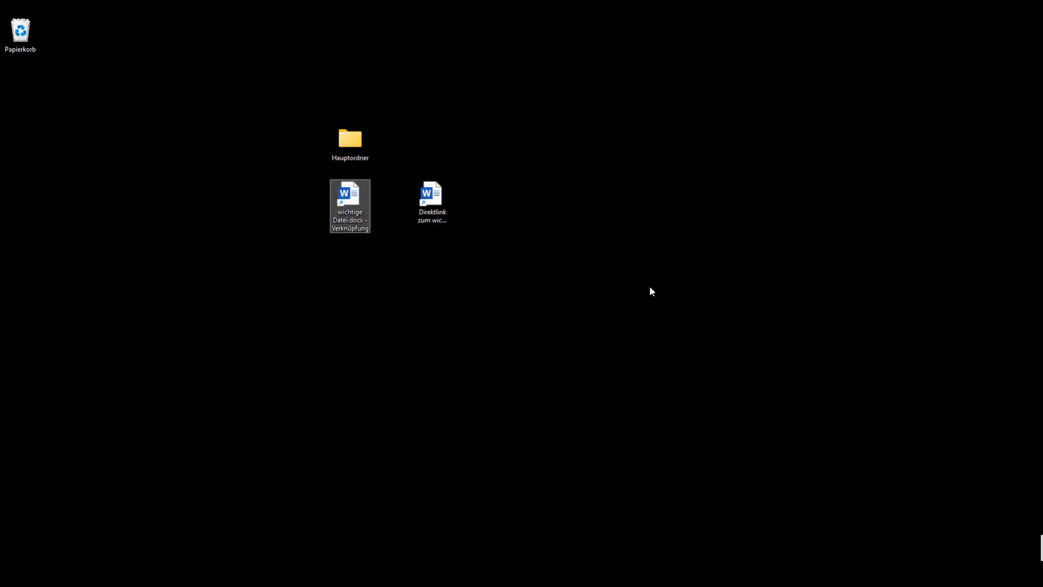
left_click(568, 317)
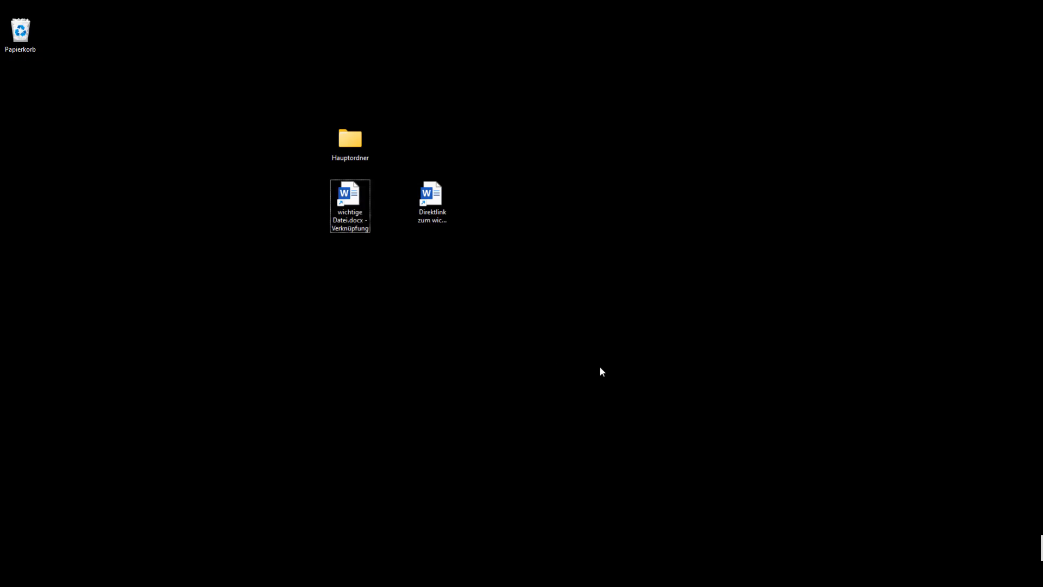
Delete both Word document shortcuts from the desktop, keeping the Hauptordner folder.
left_click_drag(292, 190, 513, 266)
key("Delete")
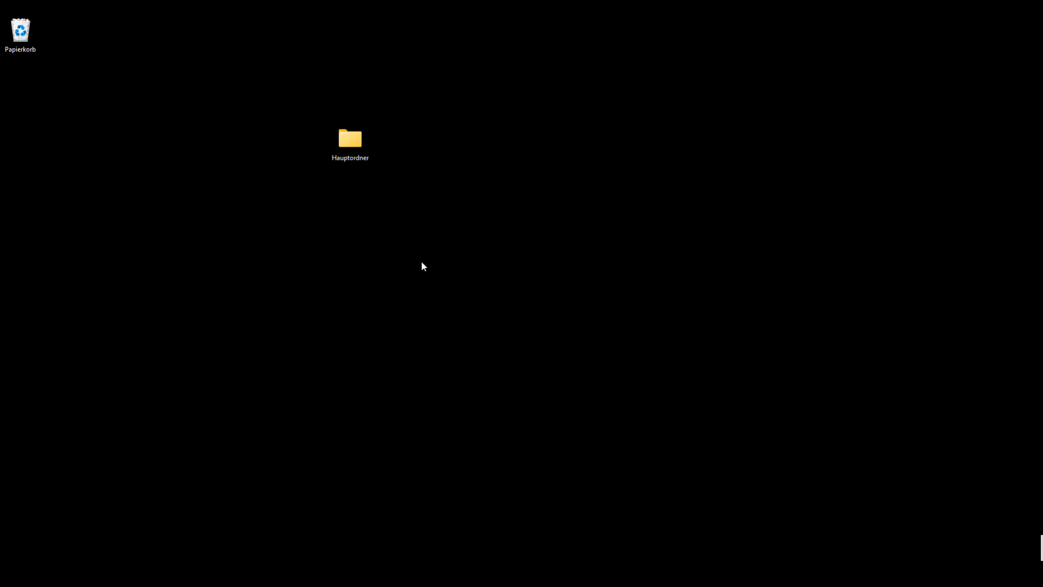
Open the innermost Unterordner inside the Hauptordner folder on the desktop.
double_click(353, 143)
double_click(277, 113)
double_click(262, 113)
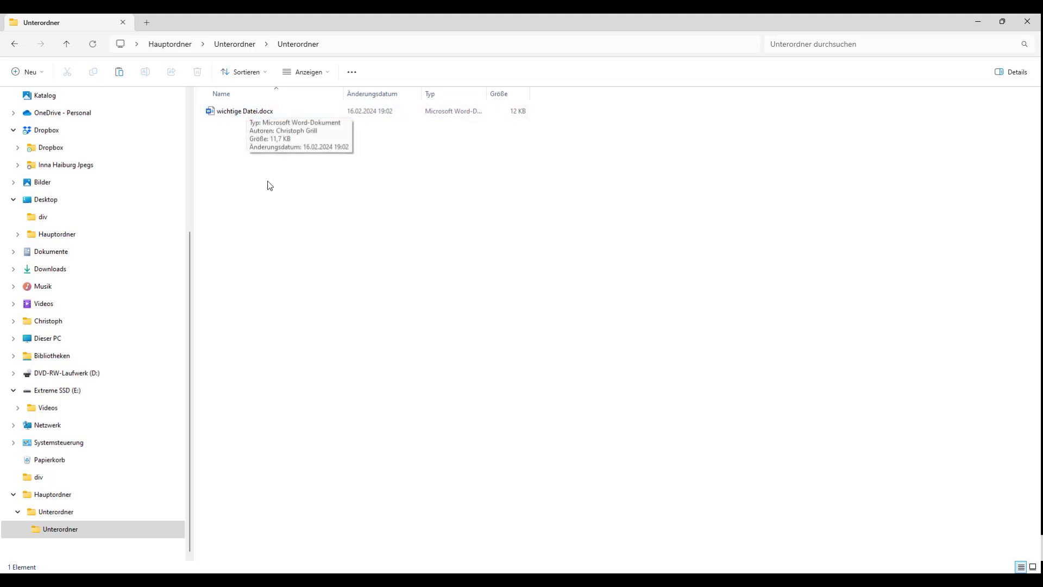
Copy the Word document wichtige Datei.docx and close the folder window to return to the desktop.
left_click(259, 115)
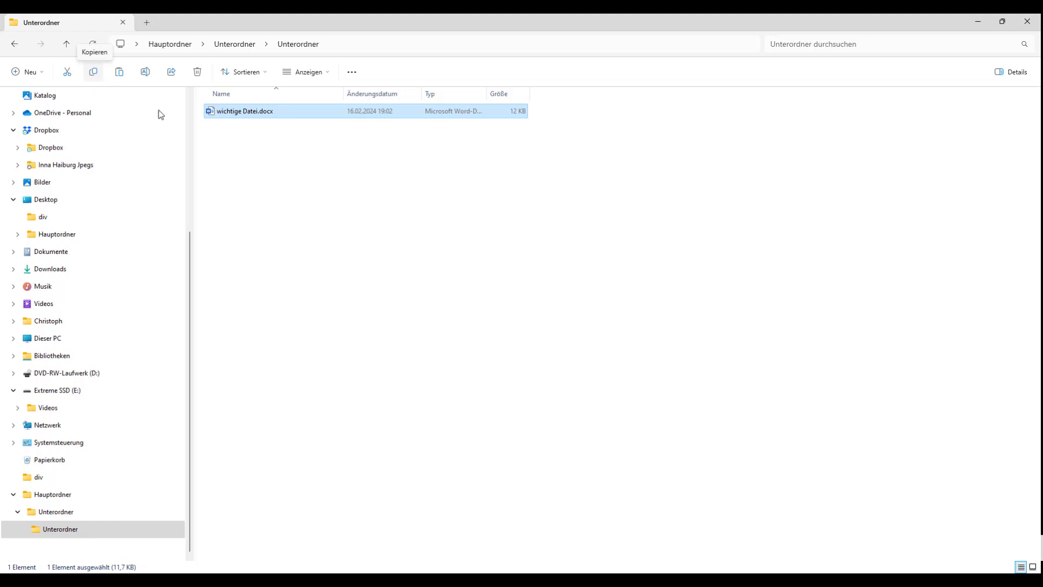
right_click(231, 114)
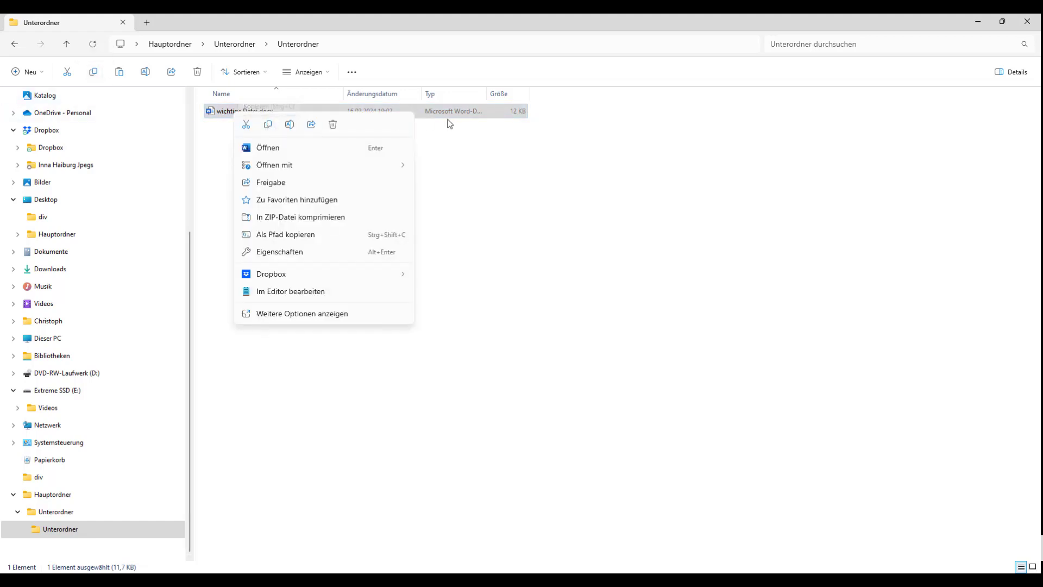
left_click(442, 135)
left_click(260, 107)
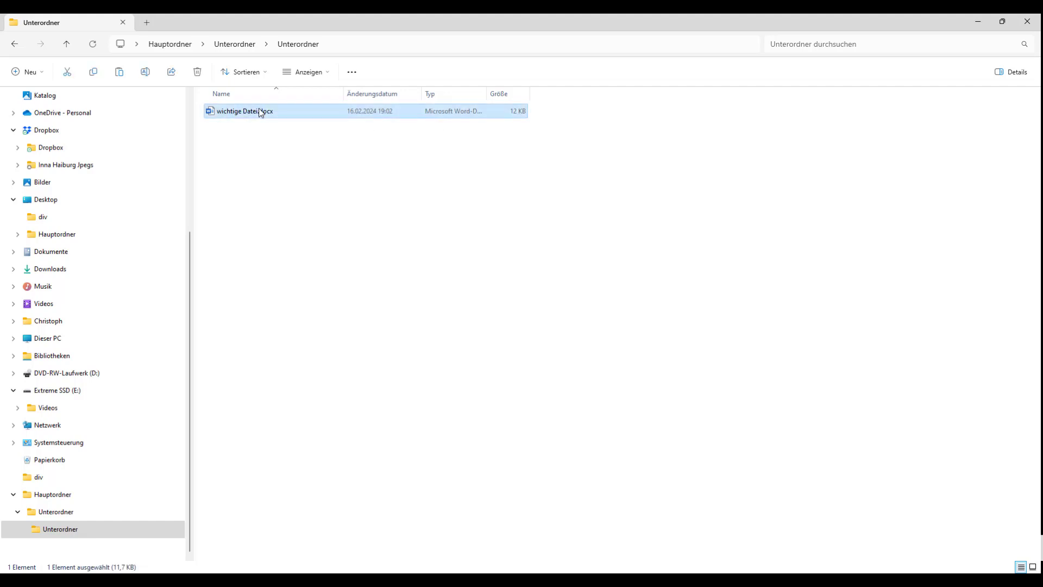
right_click(259, 110)
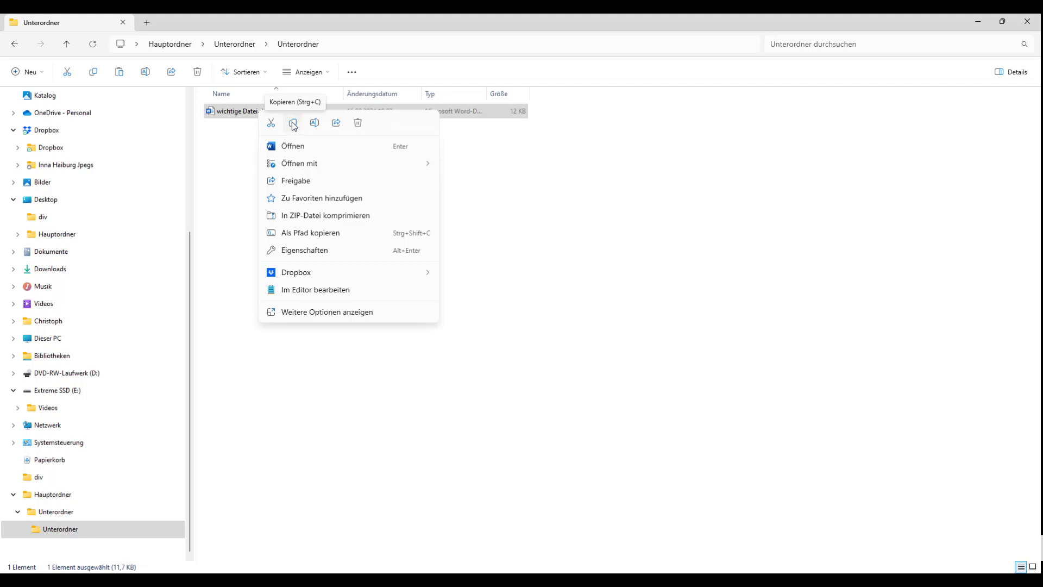
left_click(293, 123)
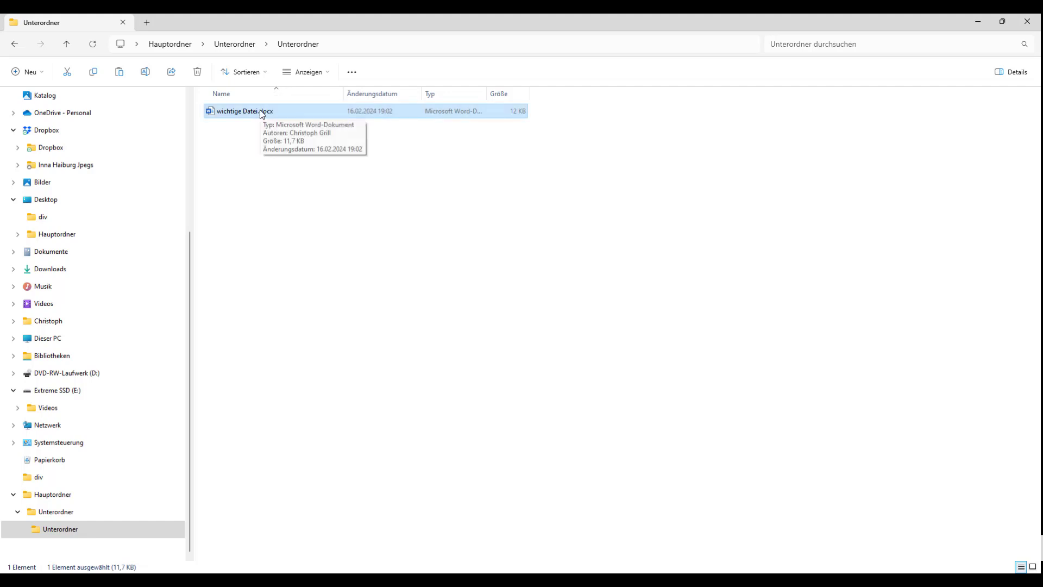
left_click(349, 188)
left_click(1026, 21)
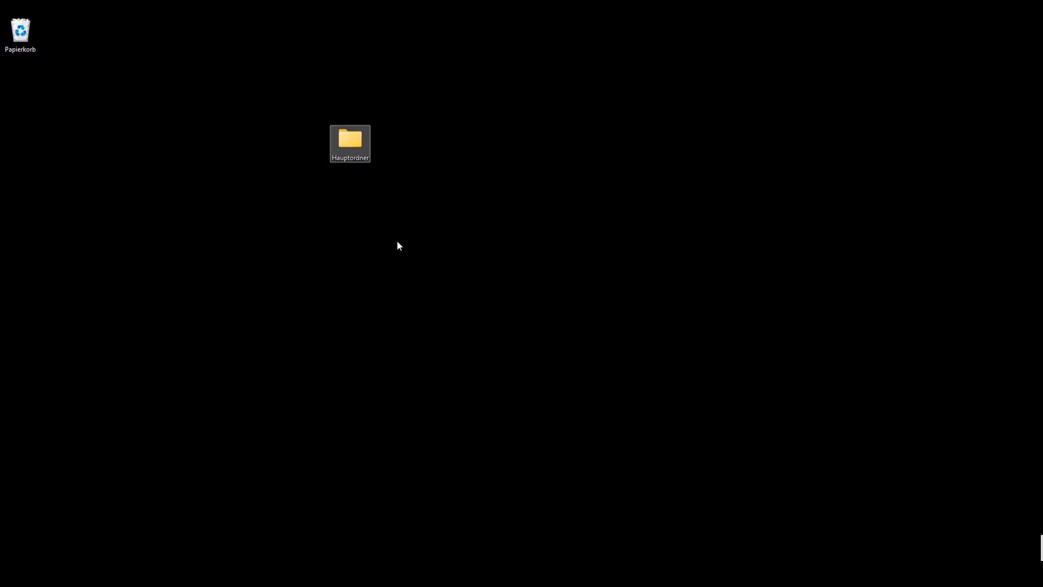
Paste the copied document onto the desktop as a shortcut and place it directly below the Hauptordner folder.
right_click(334, 196)
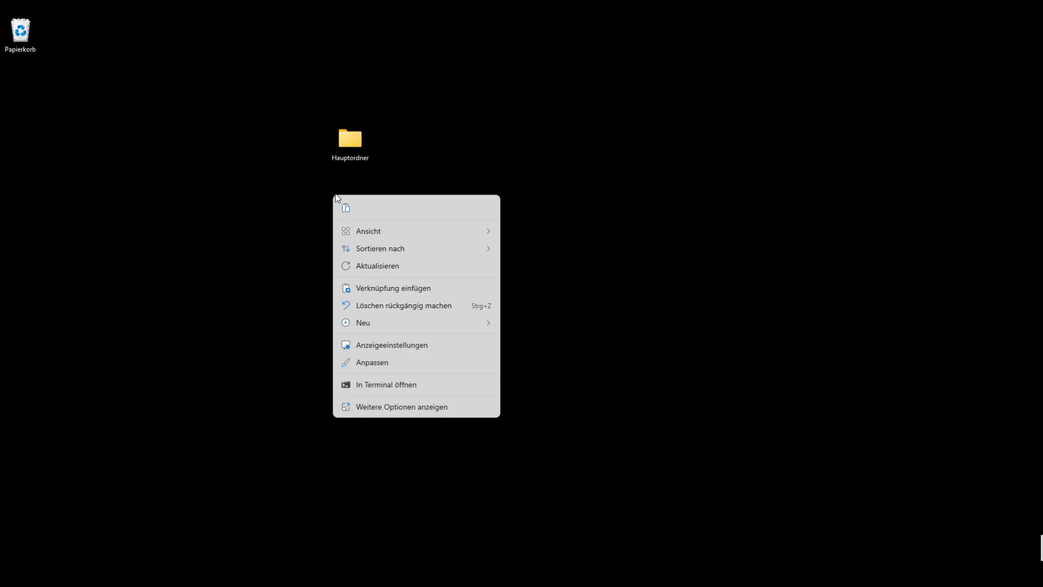
left_click(380, 289)
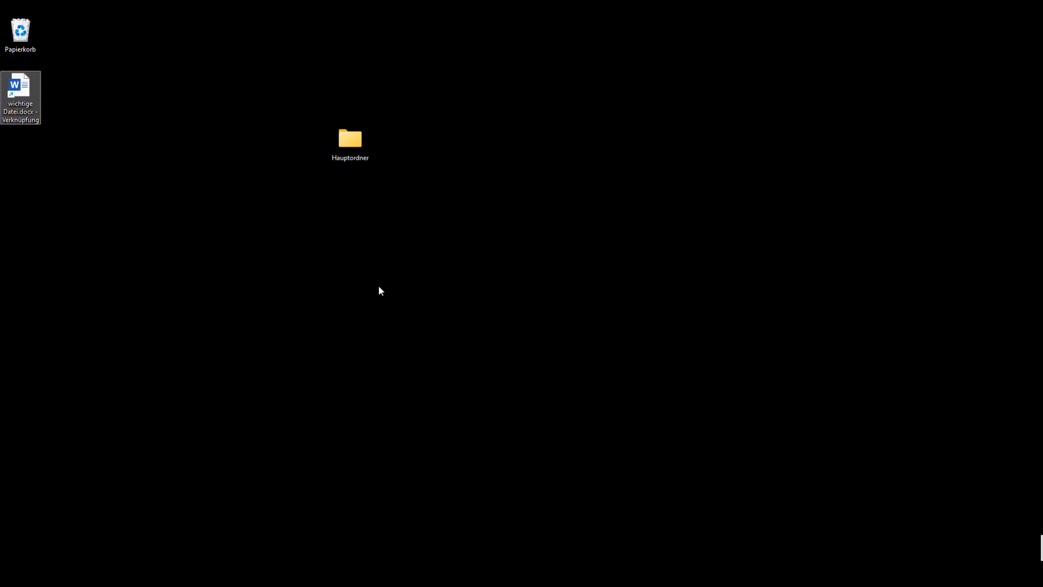
left_click_drag(34, 101, 373, 216)
left_click(363, 312)
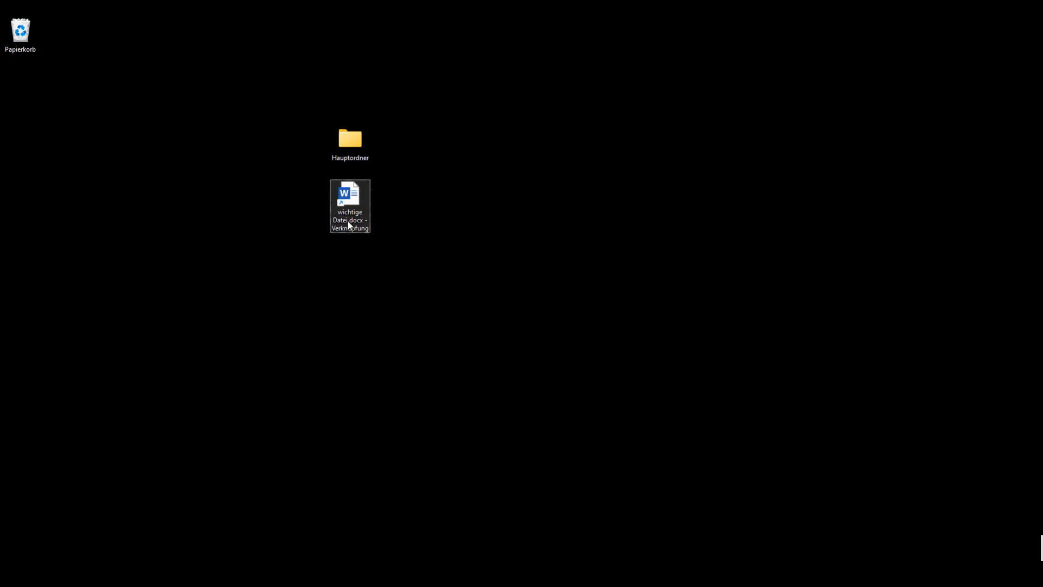
Rename the Word document shortcut below the Hauptordner folder as VIP.
key("F2")
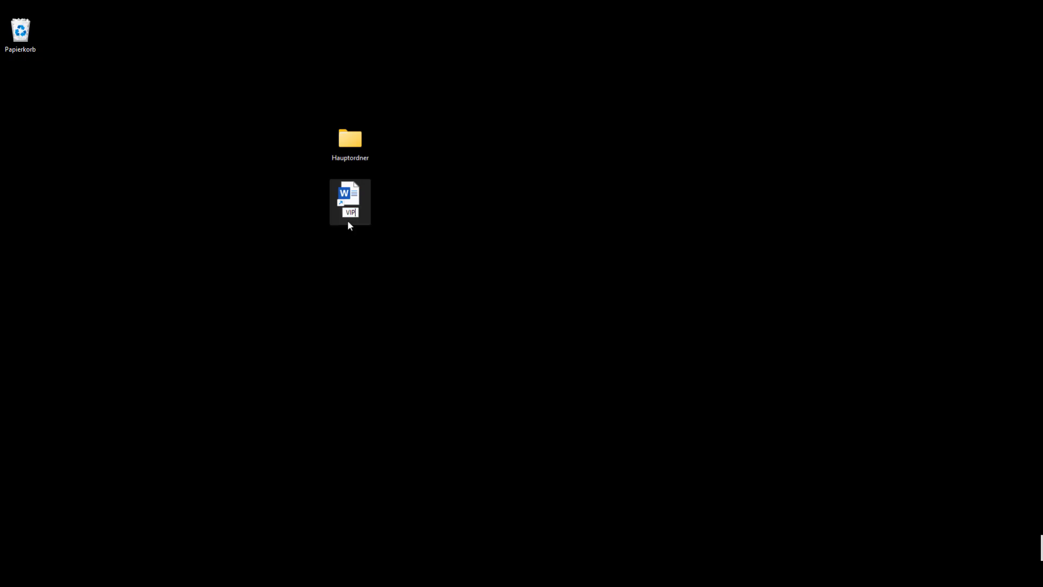
type("VIP")
key("Return")
left_click(402, 241)
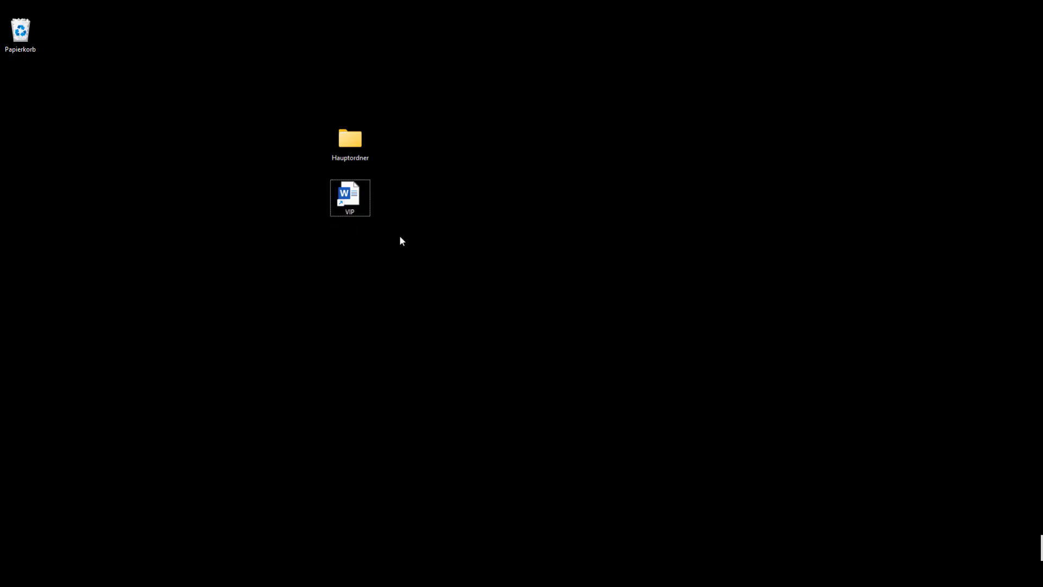